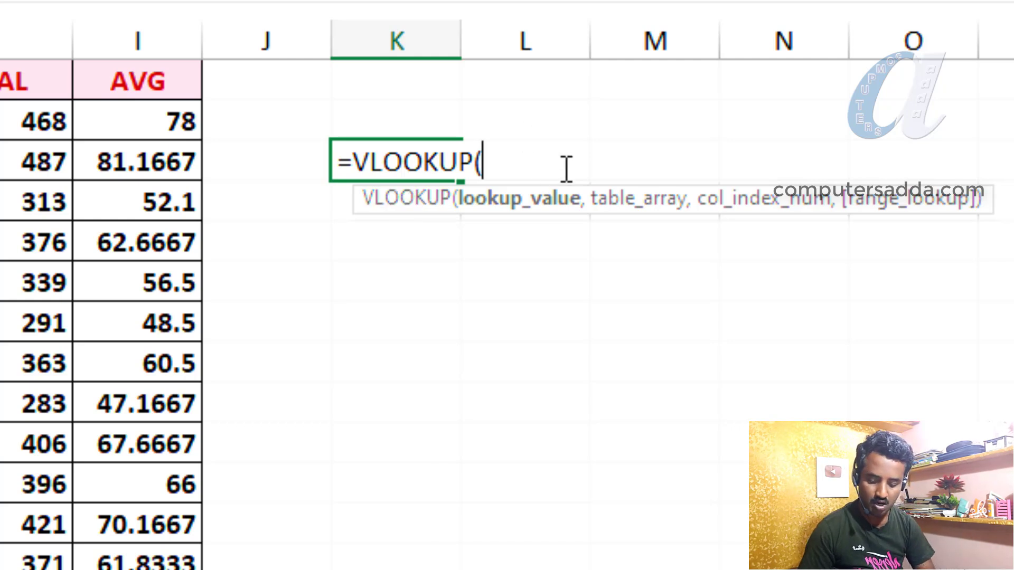
Step: Insert the argument names into the VLOOKUP formula in K3, and clear the whole formula
key(ctrl+shift+a)
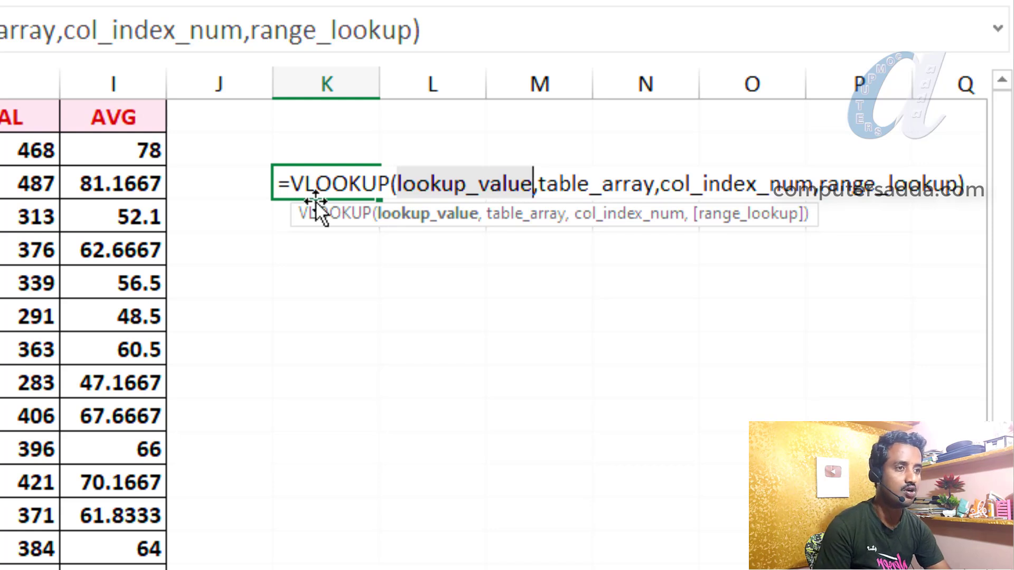
drag(972, 184, 199, 185)
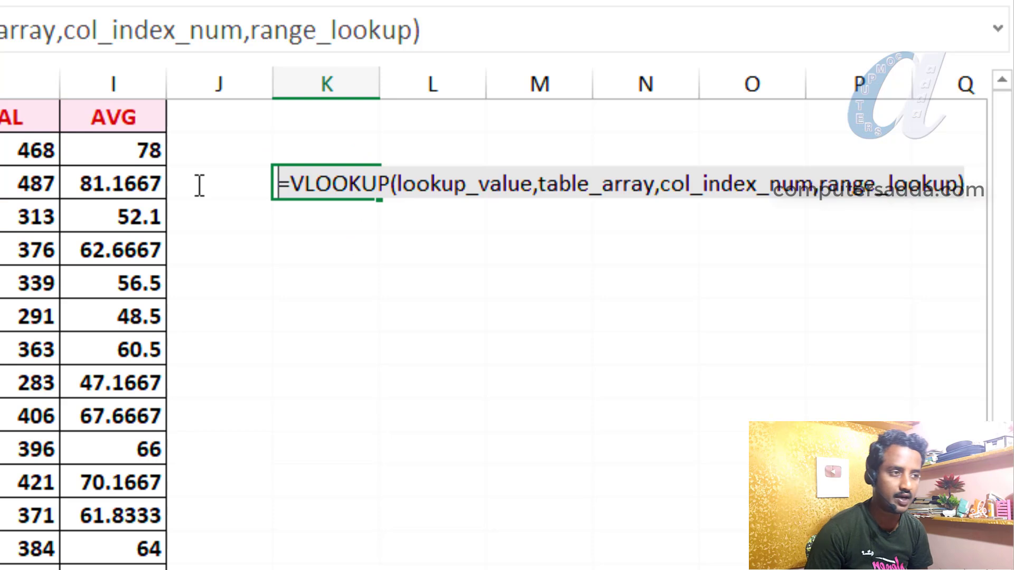
key(Delete)
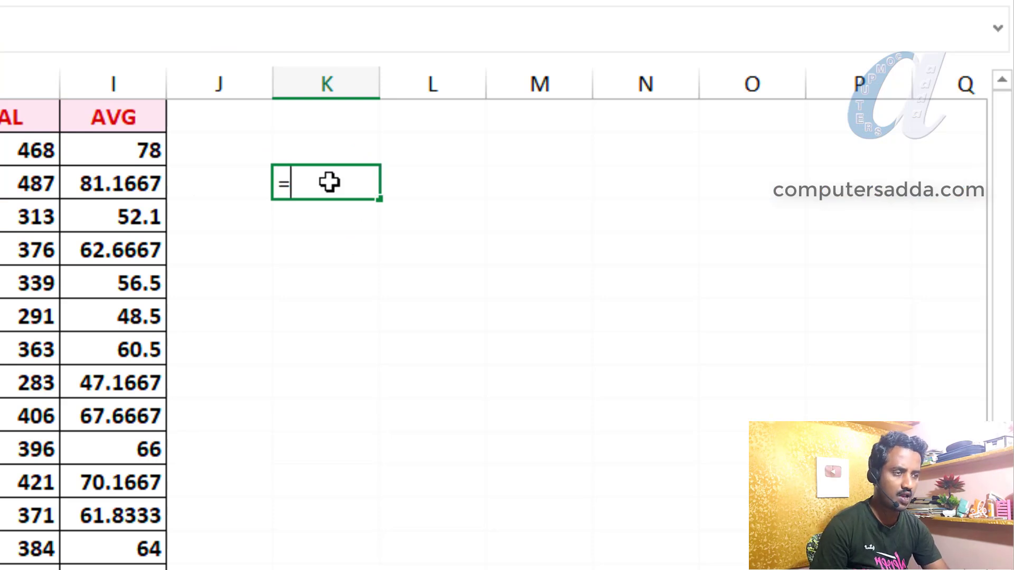
Step: Start a VLOOKUP formula in K3, open its Function Arguments dialog, and move the dialog clear of the formula
text(=vlo)
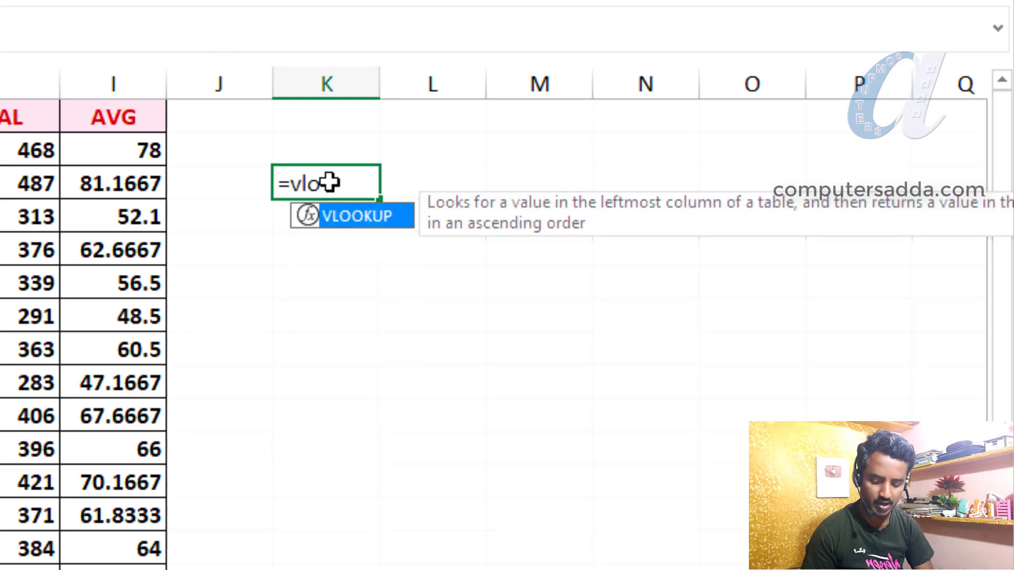
key(Tab)
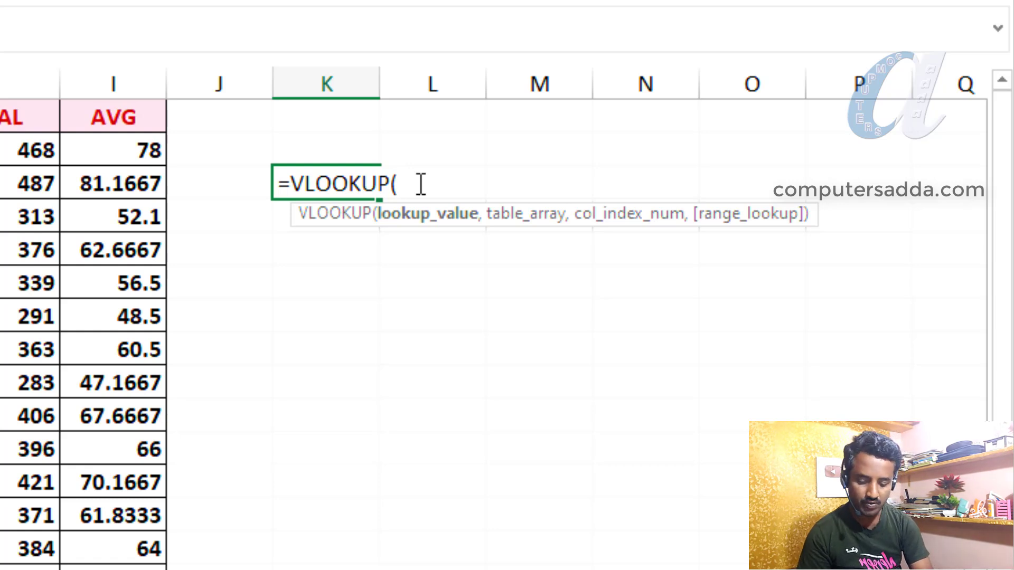
key(shift+F3)
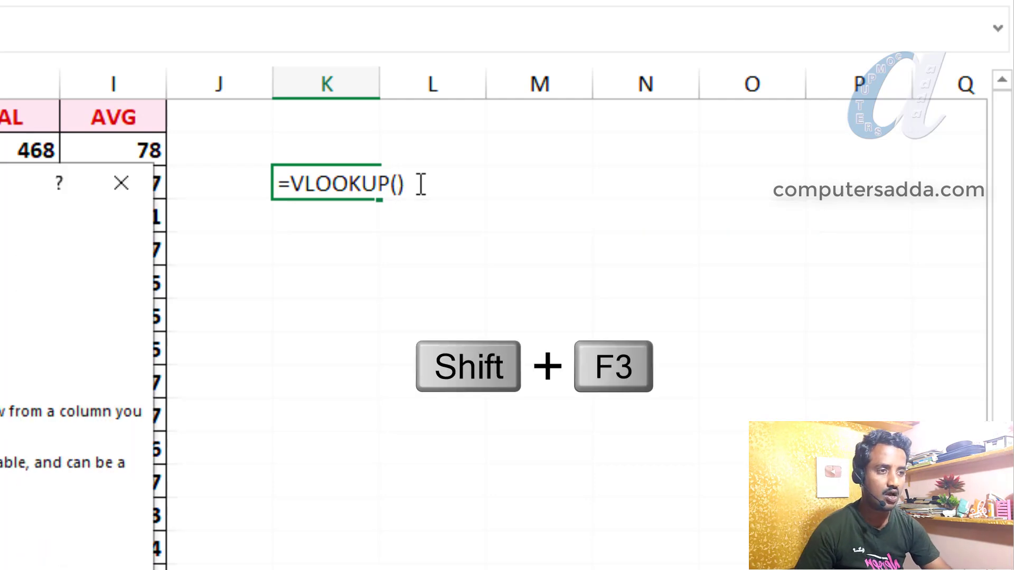
drag(24, 169, 379, 267)
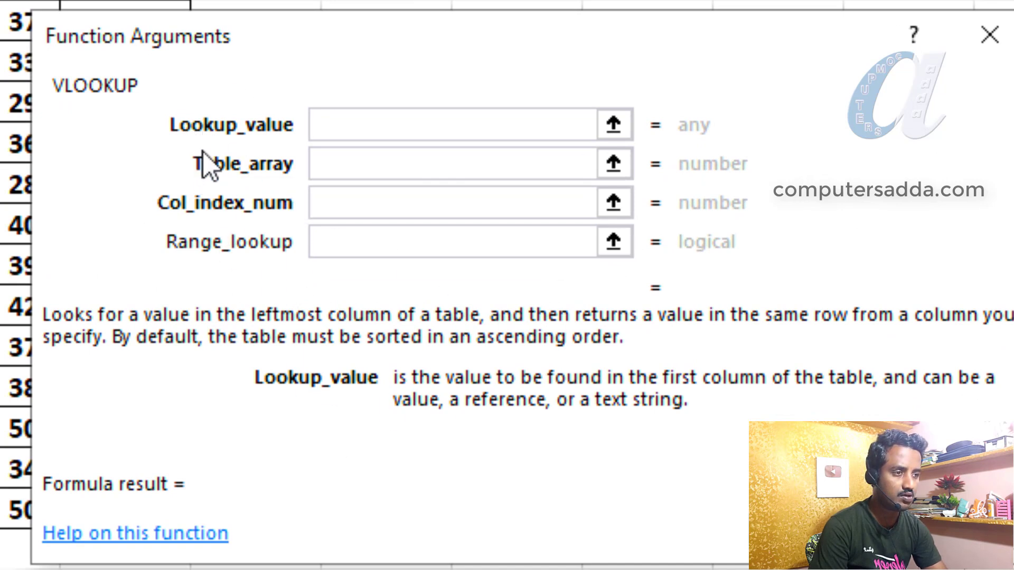
Step: Examine the descriptions of VLOOKUP's Table_array, Col_index_num, Range_lookup and Lookup_value arguments
click(348, 168)
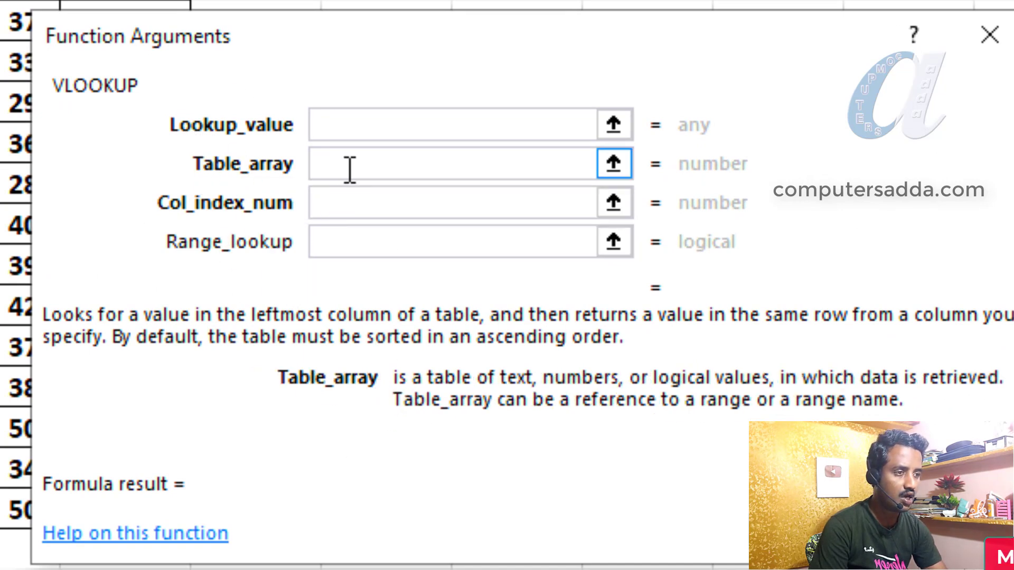
click(338, 200)
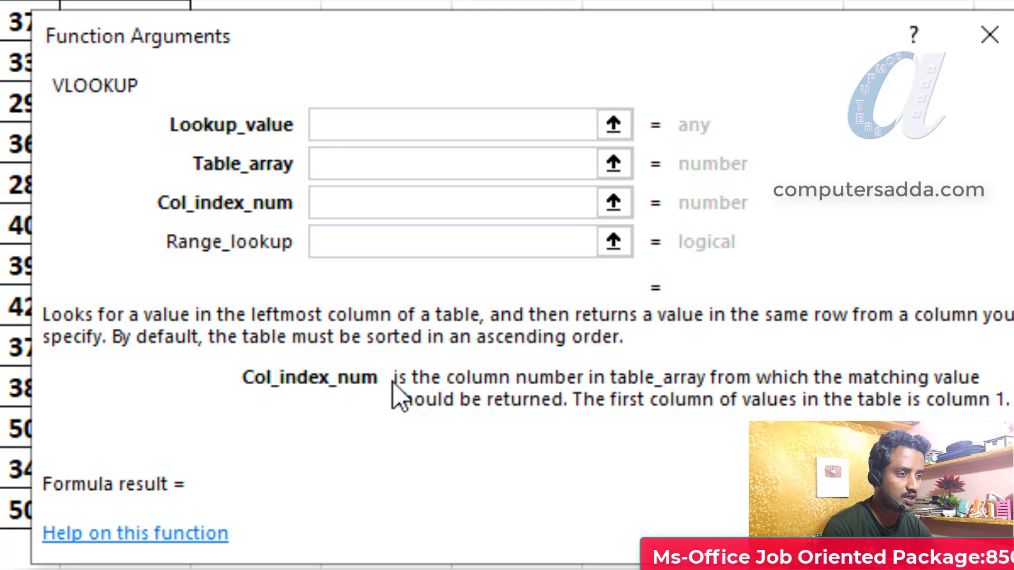
key(Tab)
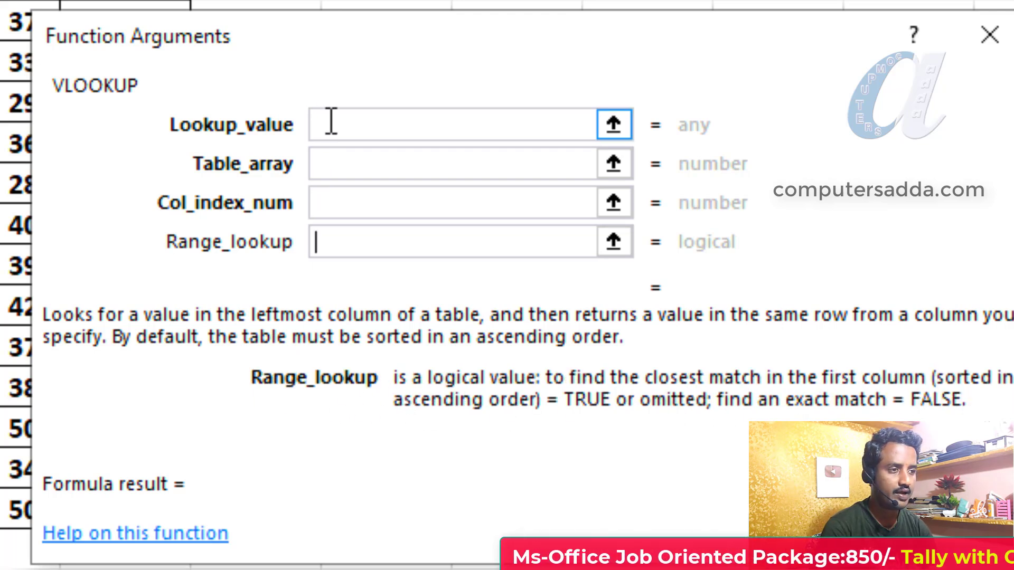
click(331, 132)
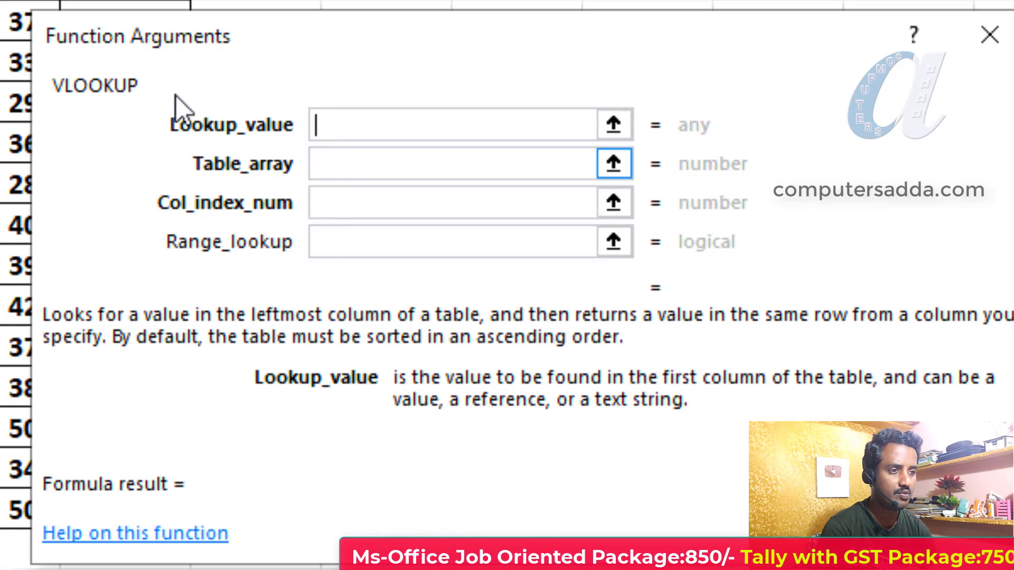
Step: Try H2 as the Lookup_value of the VLOOKUP formula, and discard the unfinished formula
text(H2)
click(399, 172)
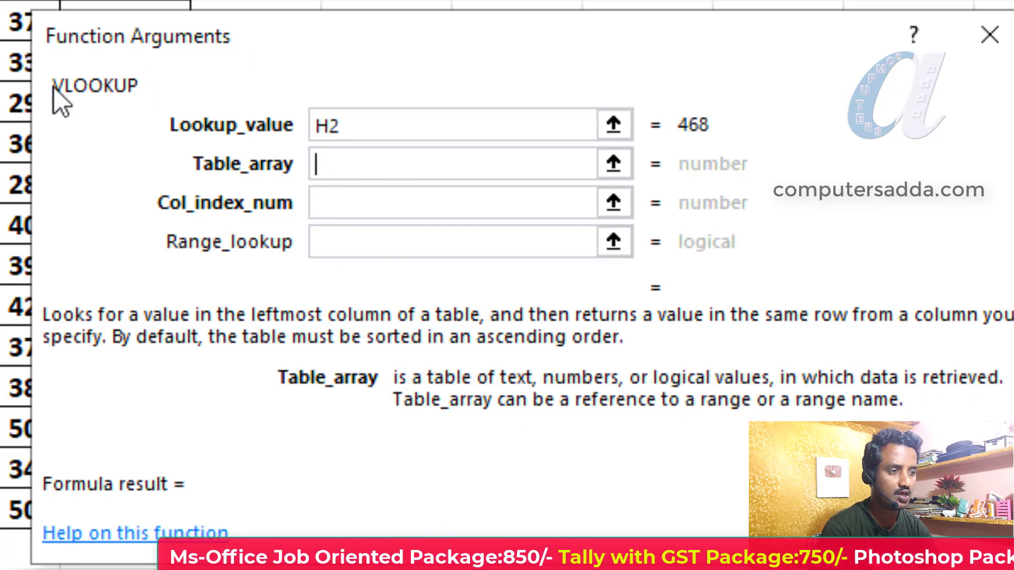
drag(2, 22, 1, 306)
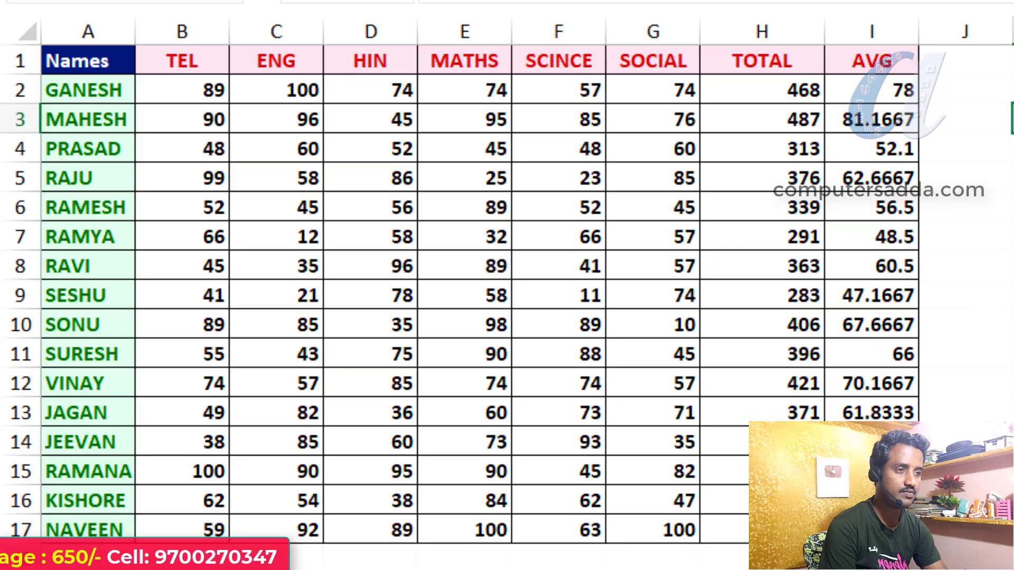
click(1013, 297)
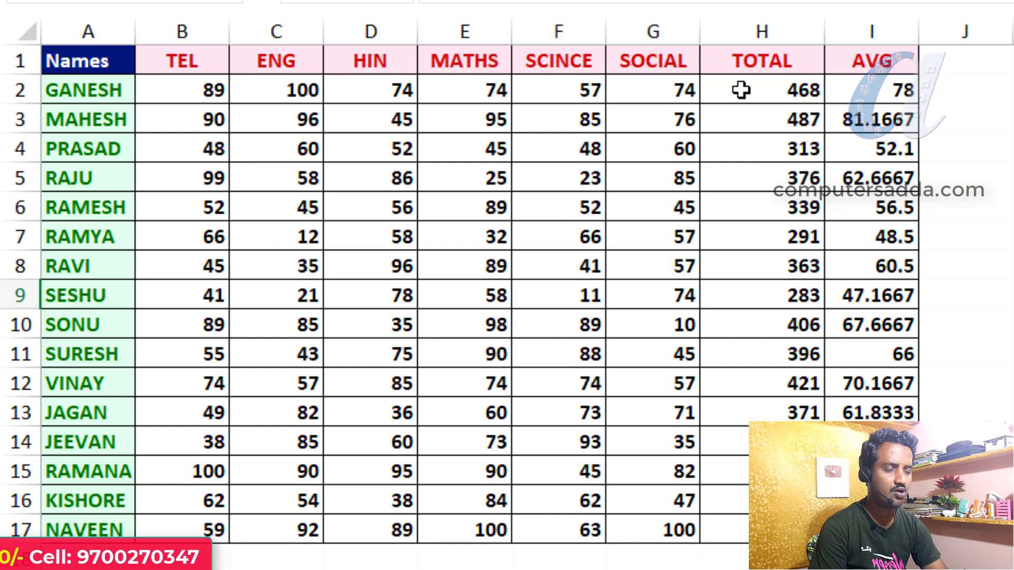
Step: Select the TOTAL and AVG values in H2:I17, open the Go To Special options, and close them without applying
drag(737, 88, 872, 529)
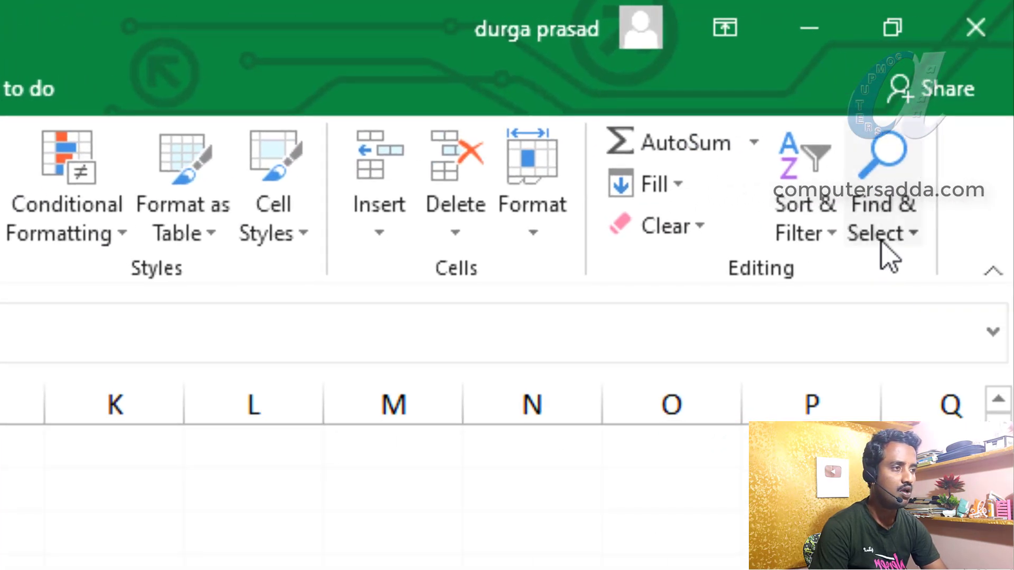
click(881, 242)
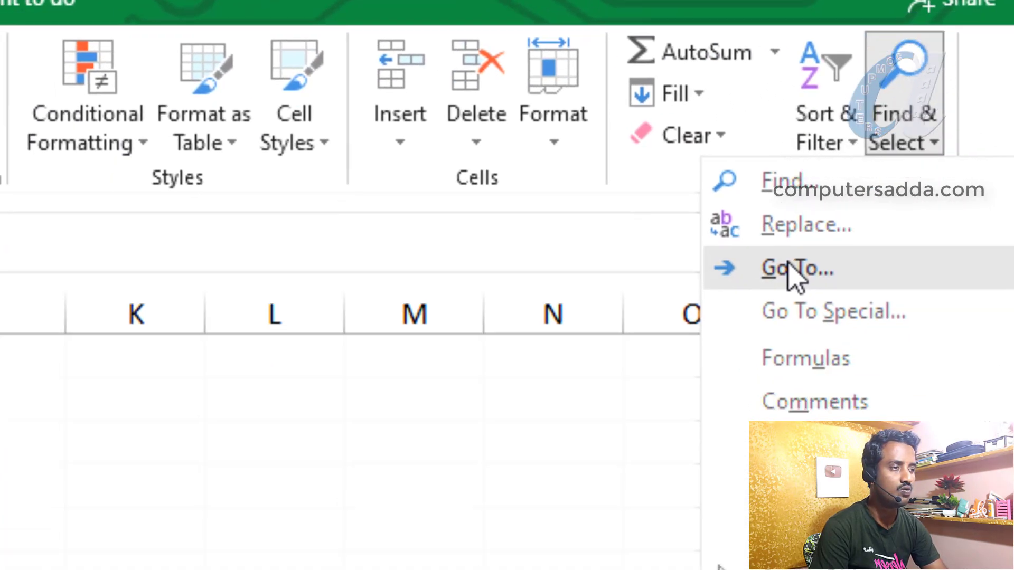
click(776, 359)
click(188, 552)
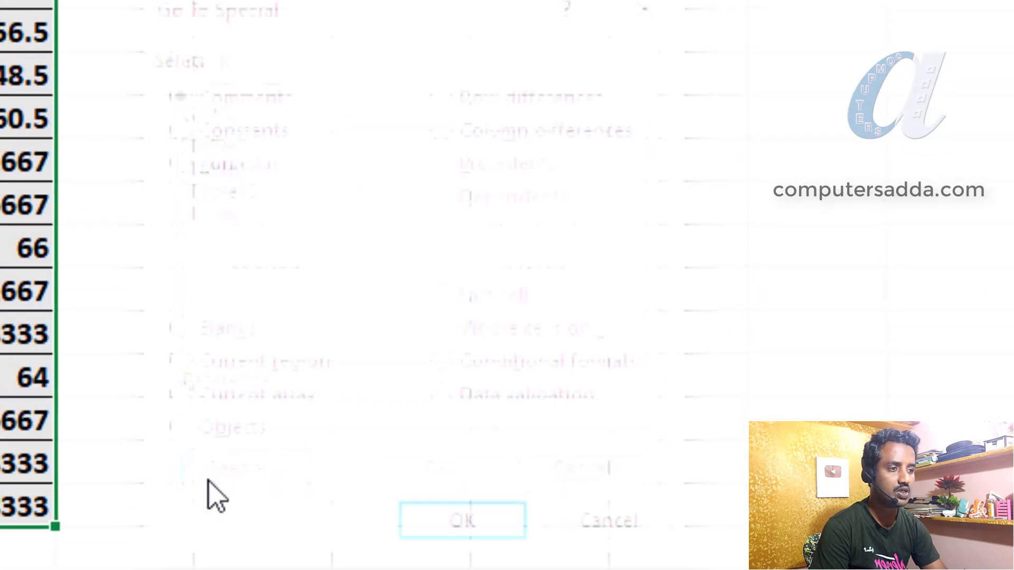
click(671, 30)
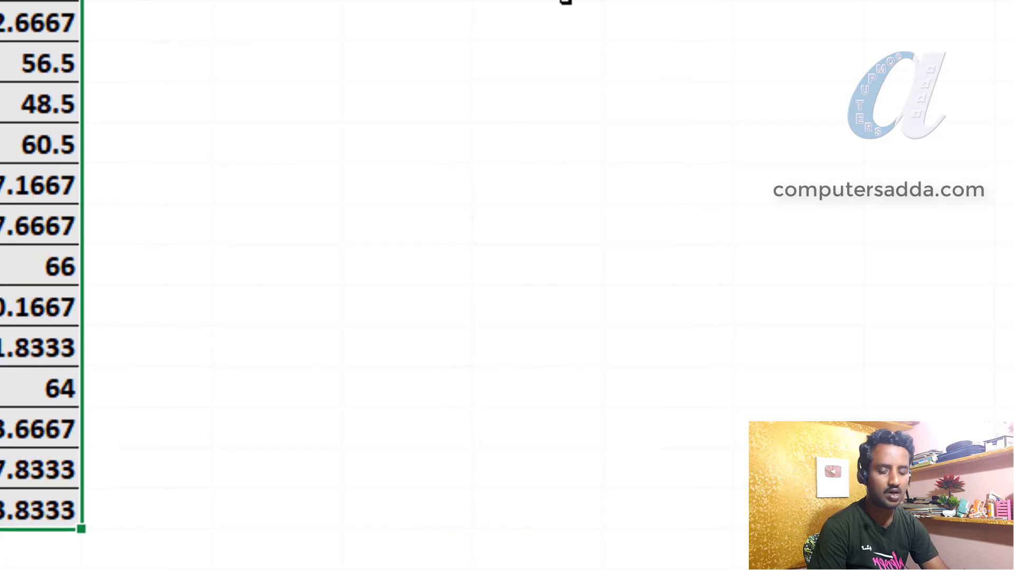
Step: Use Go To Special to select only formula cells returning Numbers in H2:I17, excluding Text, Logicals and Errors
key(F5)
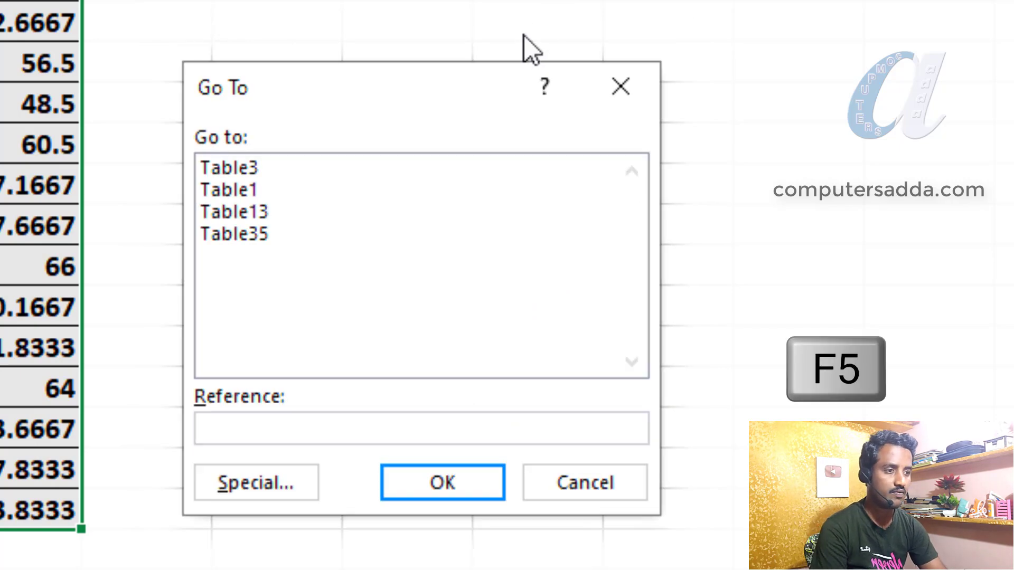
click(267, 486)
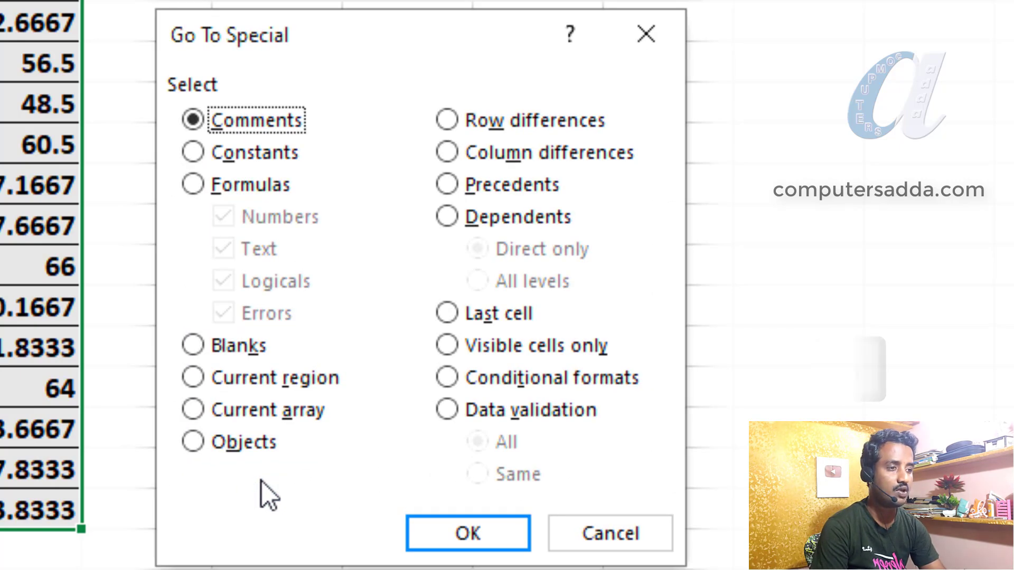
click(193, 185)
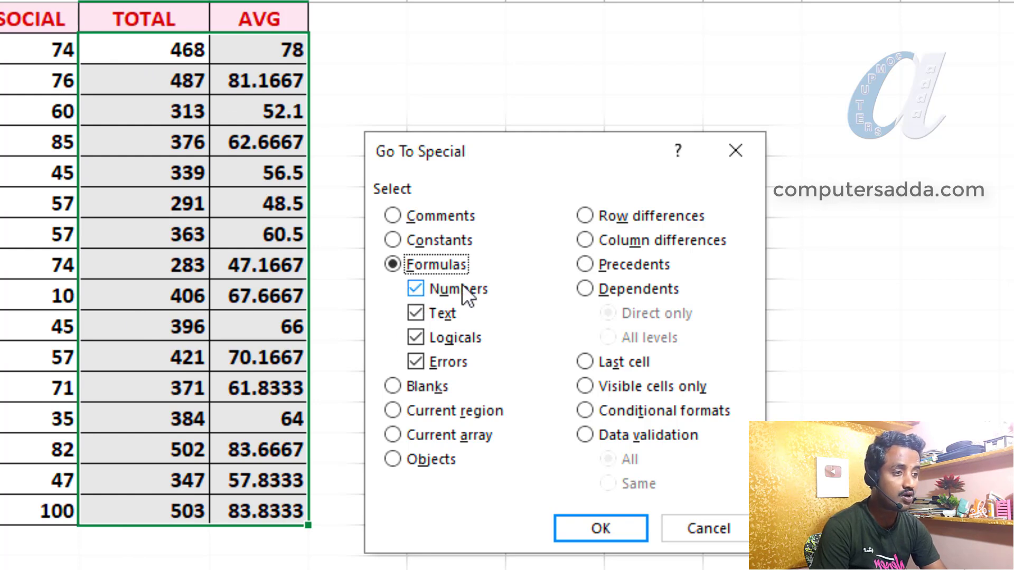
click(415, 313)
click(414, 336)
click(414, 360)
click(582, 524)
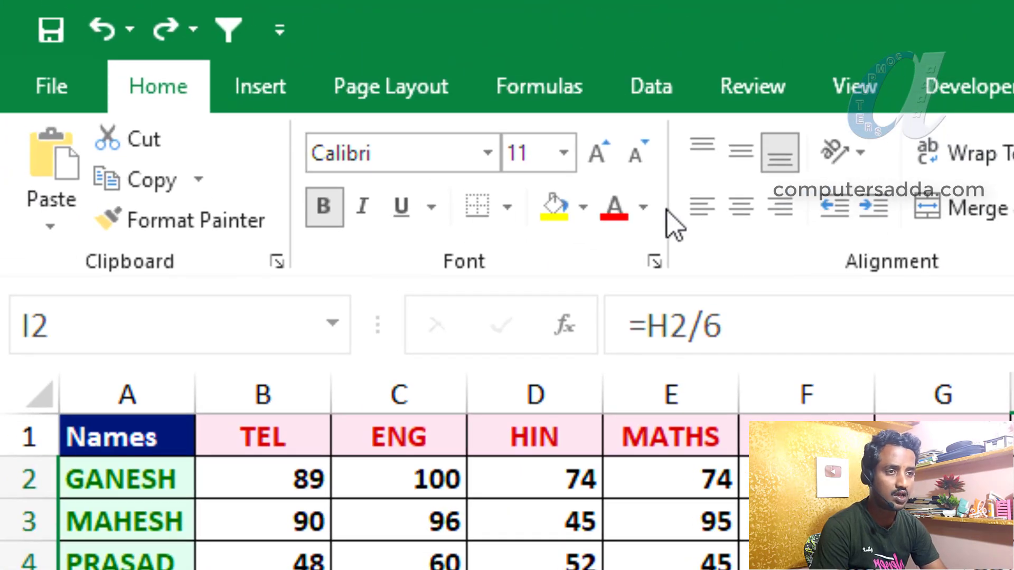
Step: Fill the selected formula cells in the TOTAL and AVG columns with yellow, and deselect them
click(583, 207)
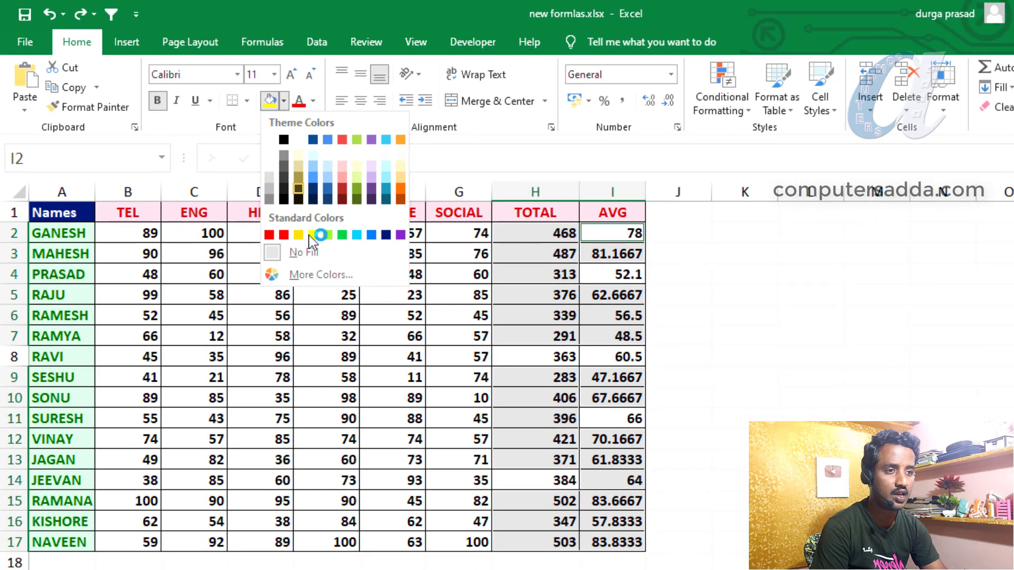
click(312, 235)
click(718, 279)
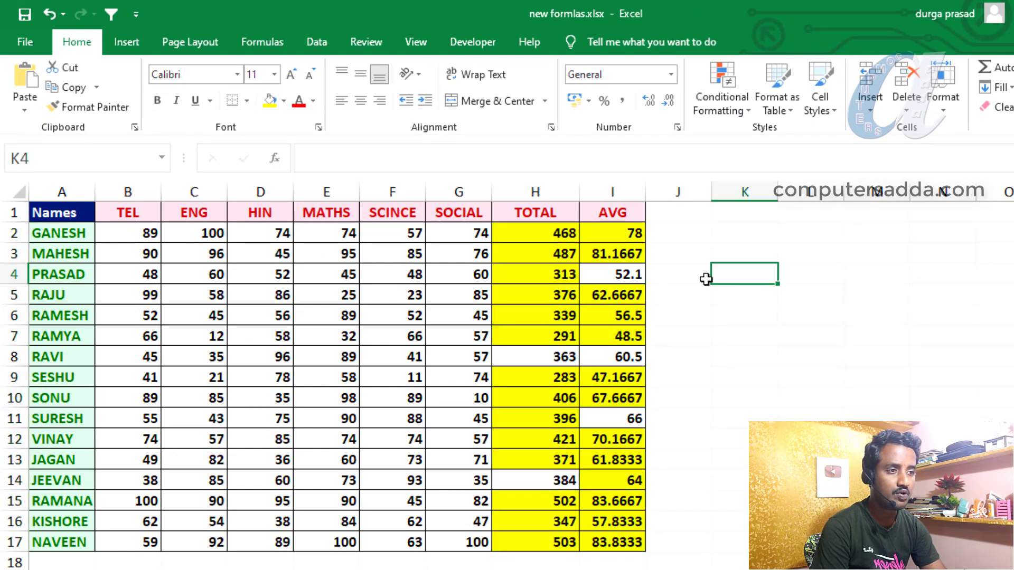
Step: Examine the unfilled cells in the TOTAL and AVG columns to check whether each holds a formula or a typed value
click(608, 277)
click(538, 359)
click(610, 361)
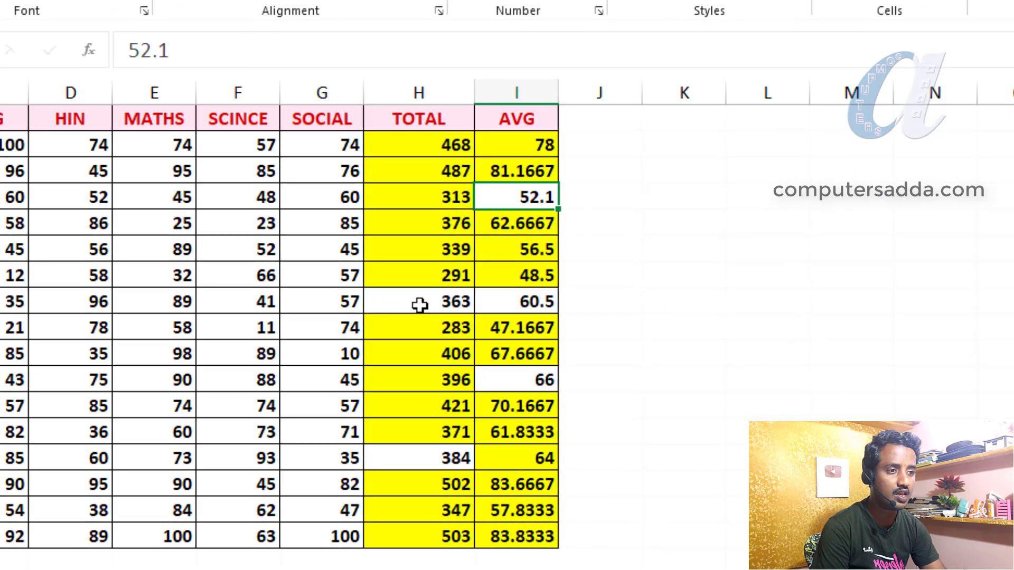
click(513, 385)
click(511, 192)
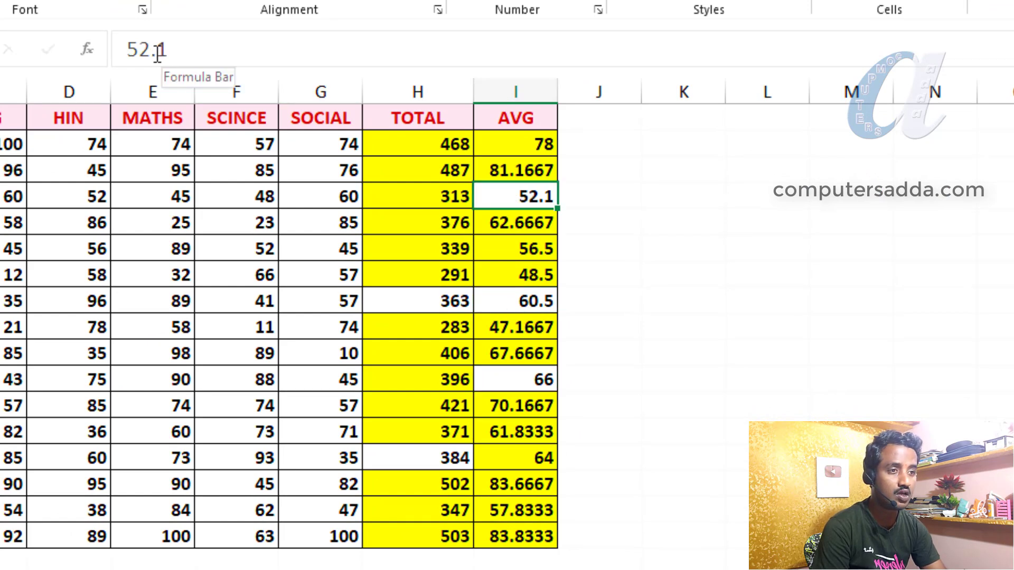
click(488, 299)
click(419, 301)
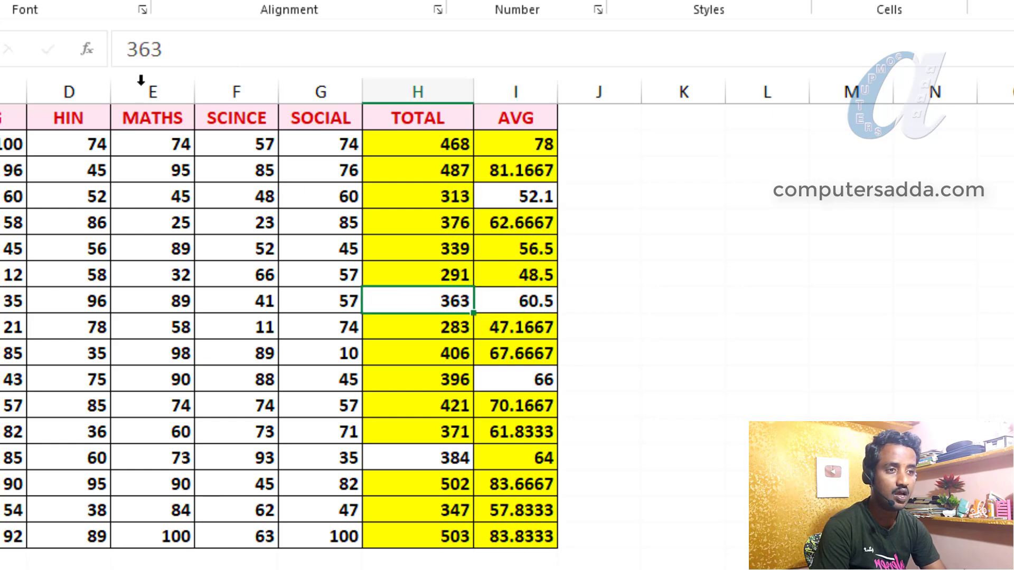
click(425, 465)
click(534, 377)
click(421, 301)
click(519, 306)
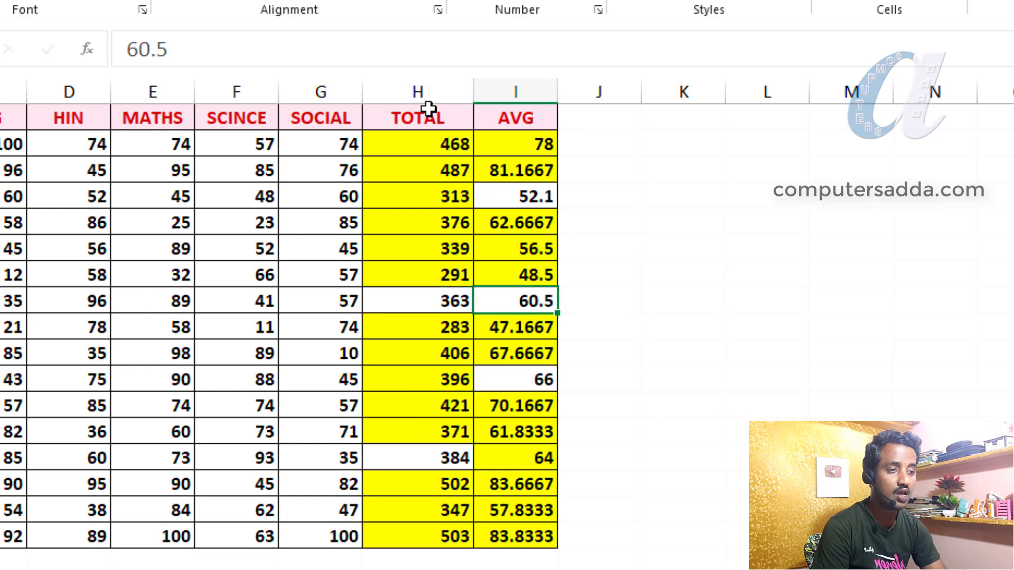
Step: Select all the TOTAL and AVG values in H2:I17
drag(405, 154, 406, 280)
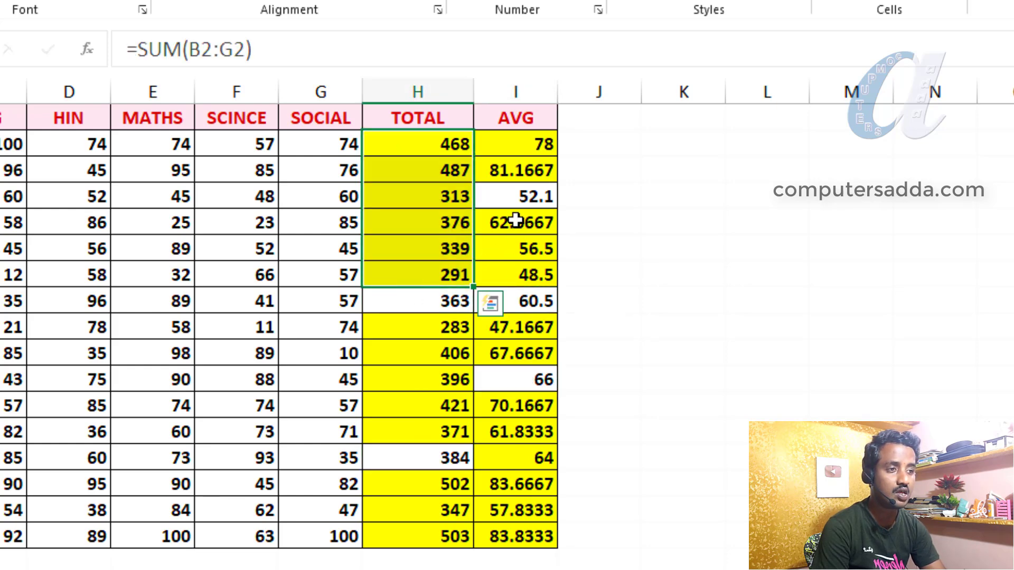
drag(516, 221, 516, 297)
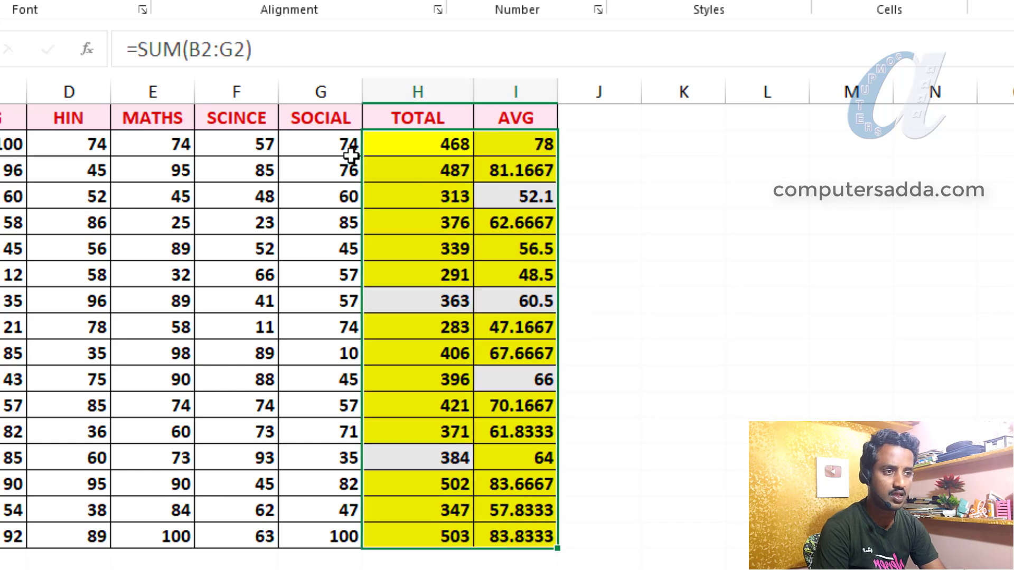